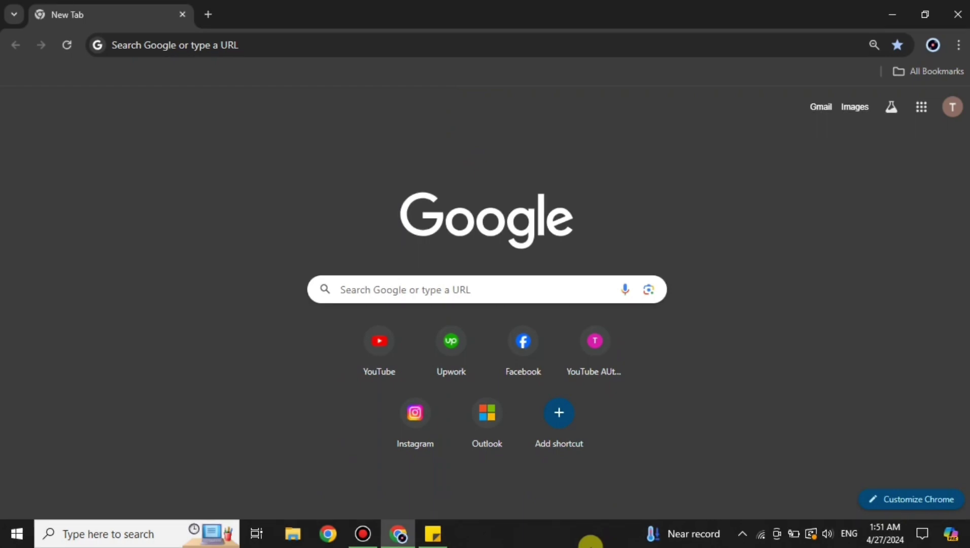
- Load the topazlabs.com homepage in Chrome
left_click(447, 43)
type("https://www.topazlabs.com/")
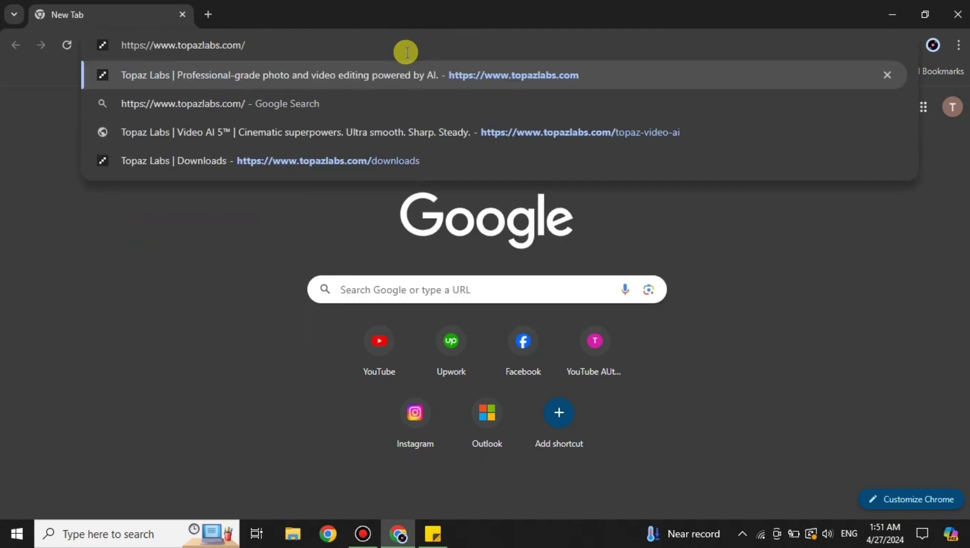
key("Return")
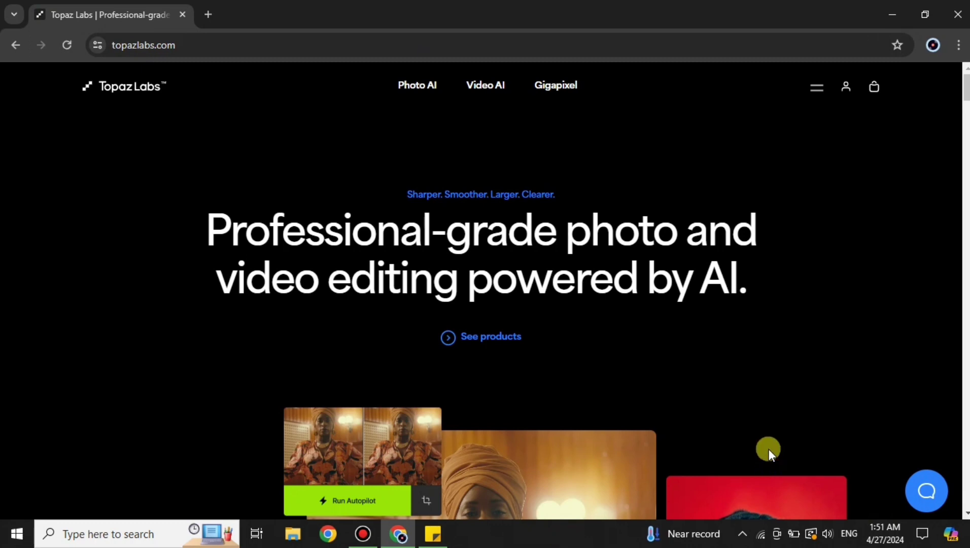
- Open the Video AI product page and expand the site's navigation menu
scroll(769, 459, "down", 5)
scroll(528, 325, "down", 5)
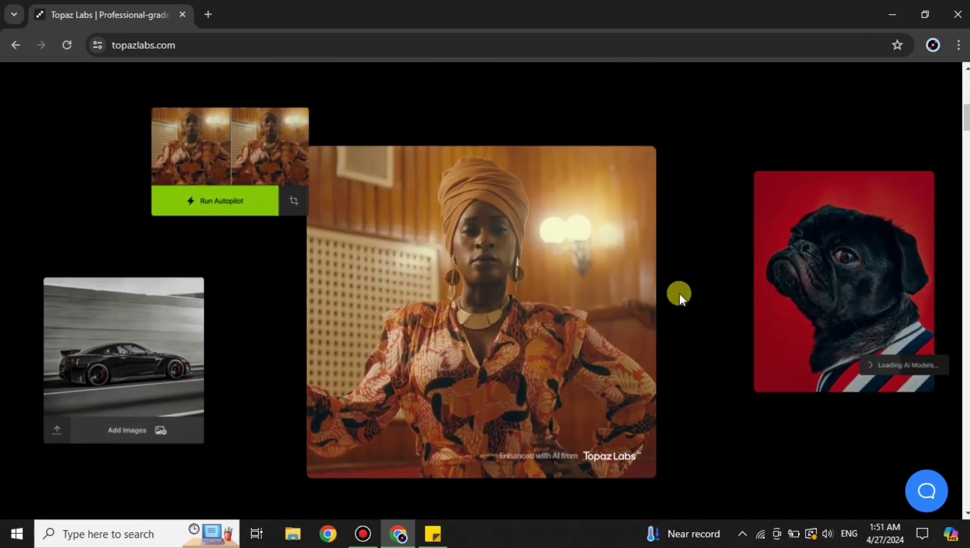
scroll(528, 326, "down", 15)
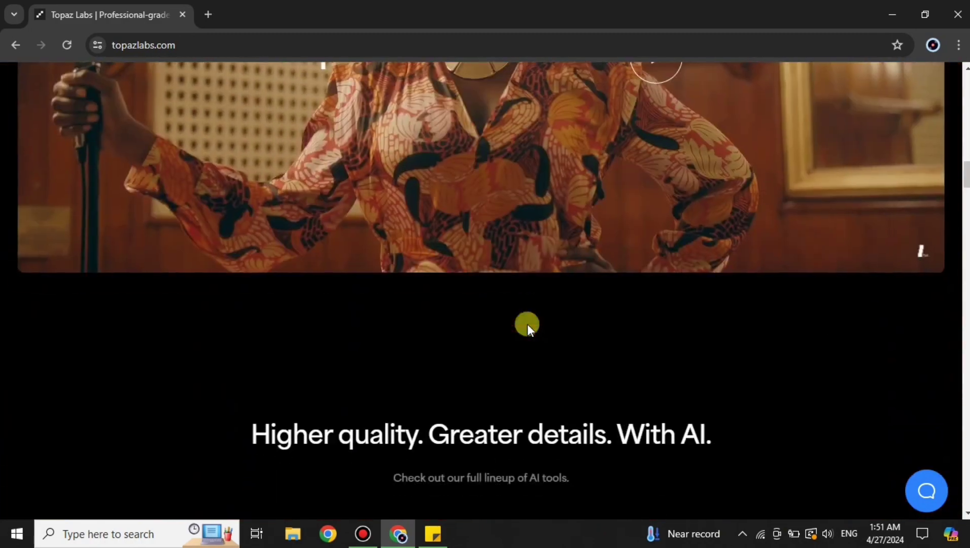
scroll(528, 329, "up", 3)
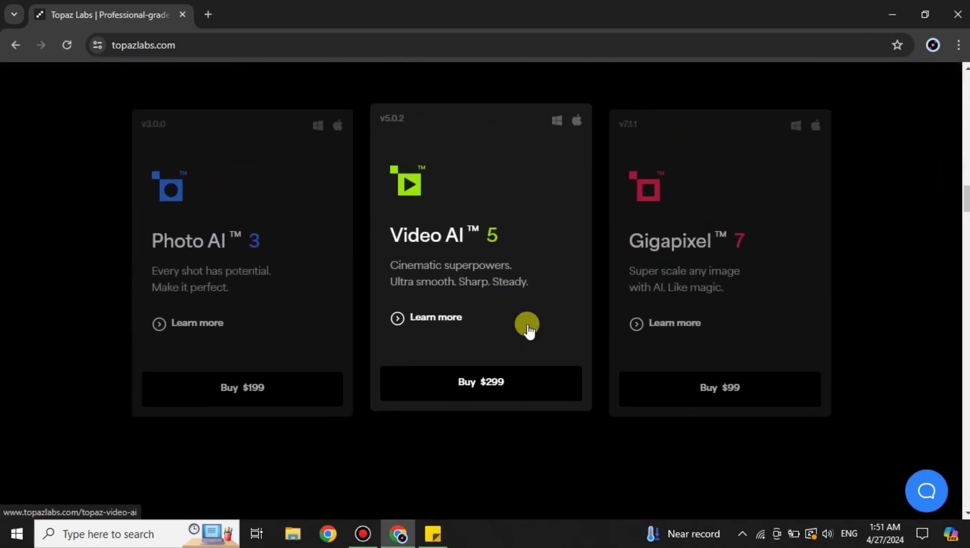
left_click(489, 250)
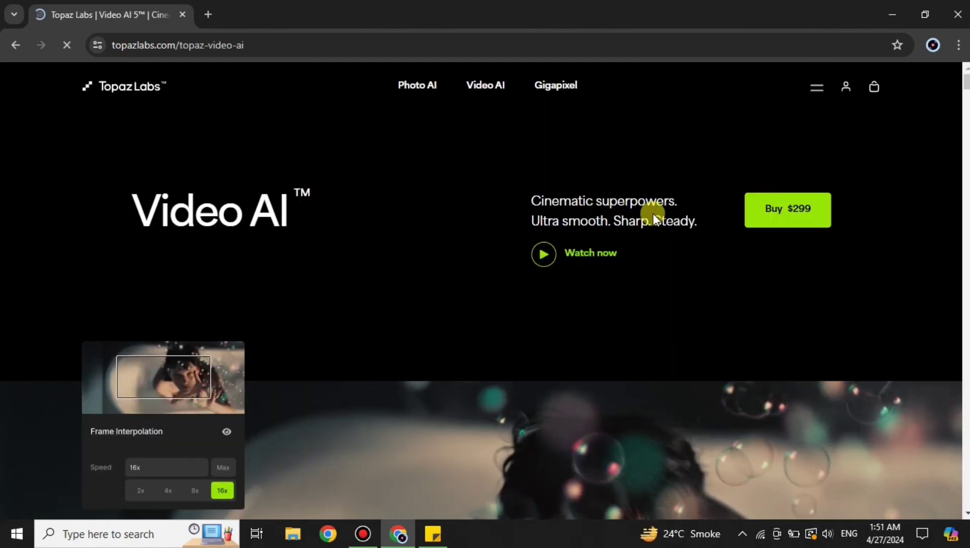
left_click(817, 90)
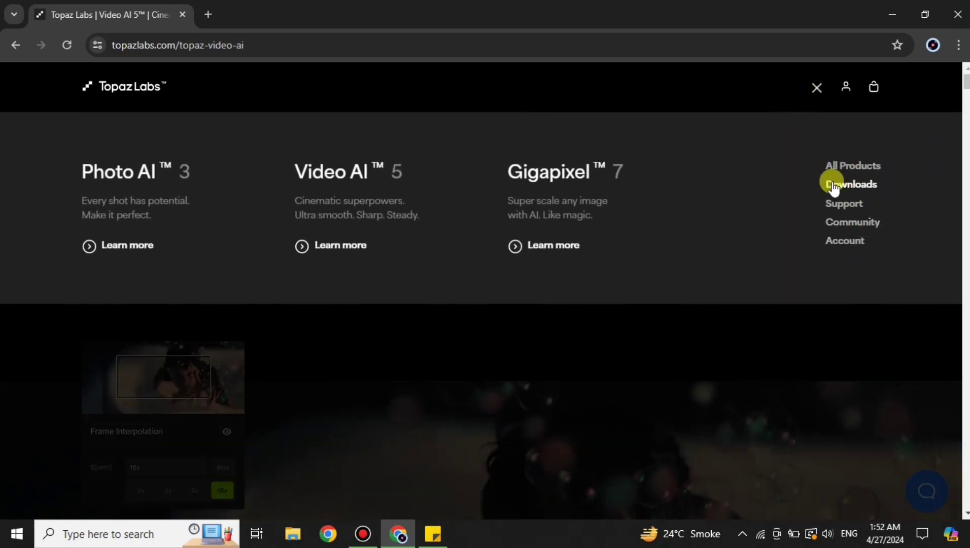
- Download the Windows installer for Video AI 5 from the downloads page and check its progress
left_click(852, 194)
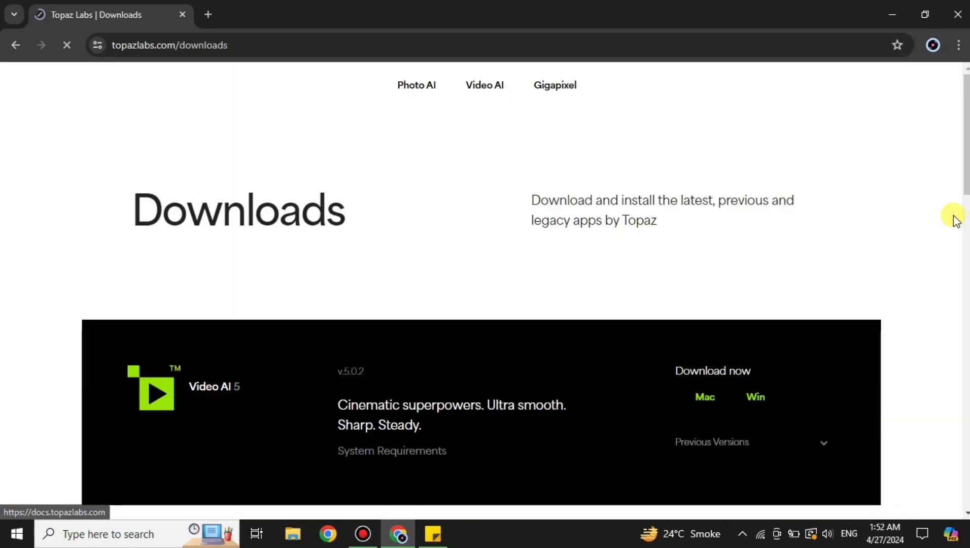
scroll(951, 216, "down", 3)
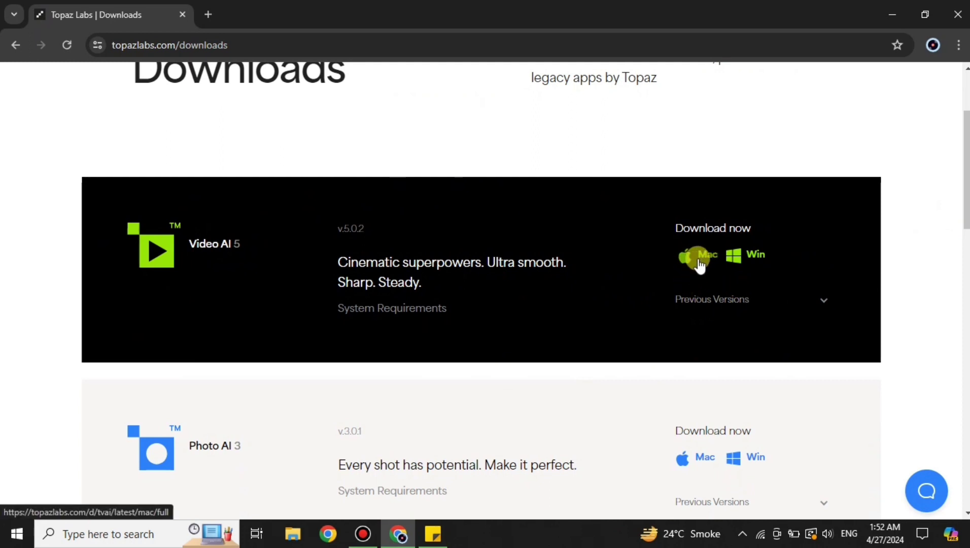
left_click(742, 259)
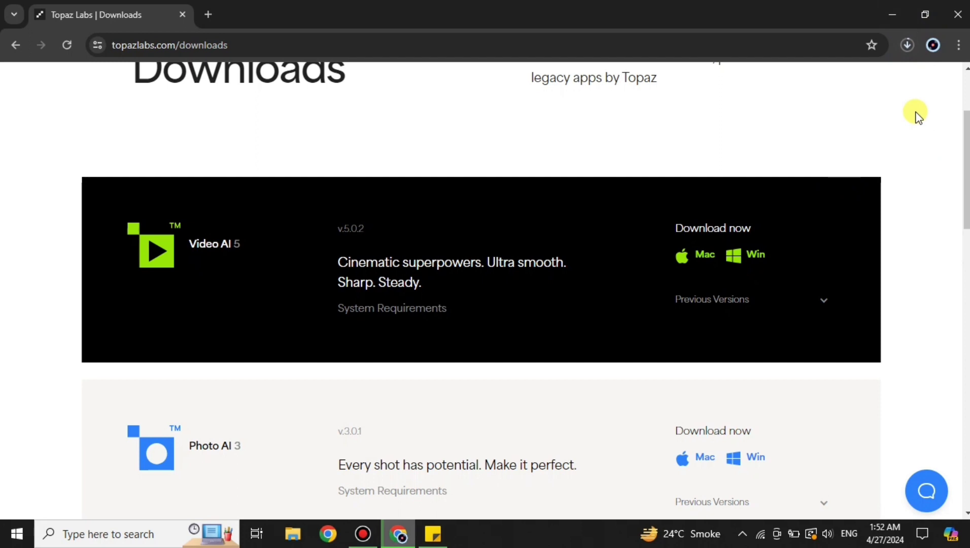
left_click(908, 45)
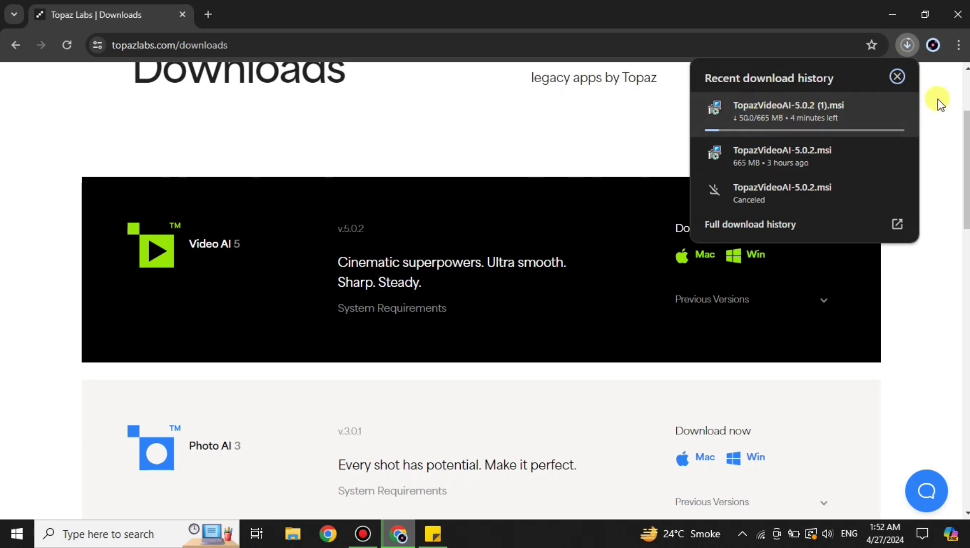
left_click(898, 77)
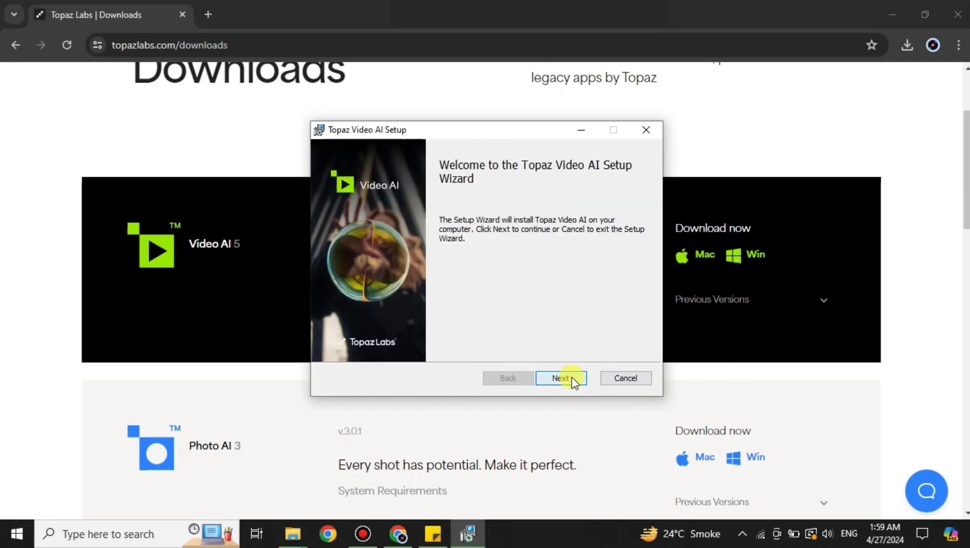
- Advance to the license agreement, scroll through it and accept the terms
left_click(574, 382)
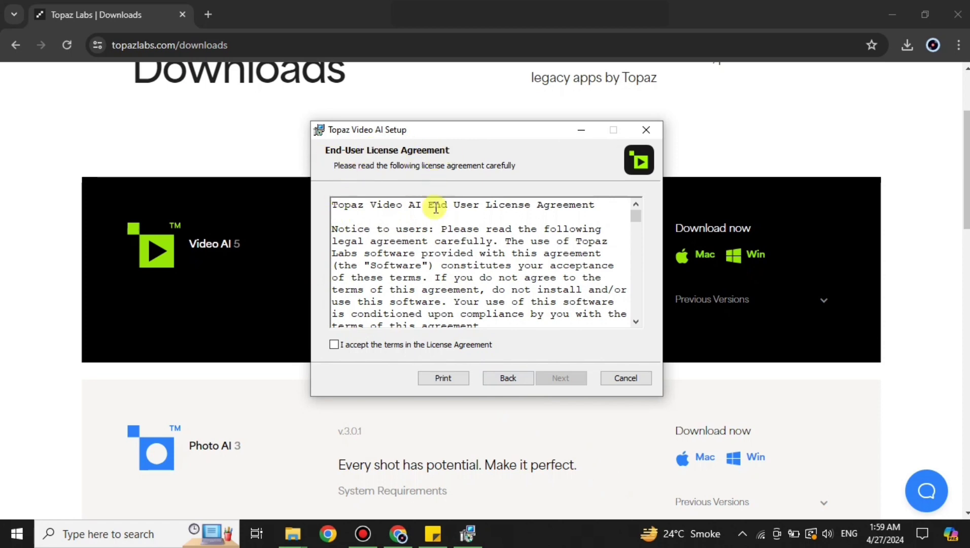
scroll(434, 259, "down", 12)
scroll(509, 256, "down", 15)
scroll(476, 304, "down", 10)
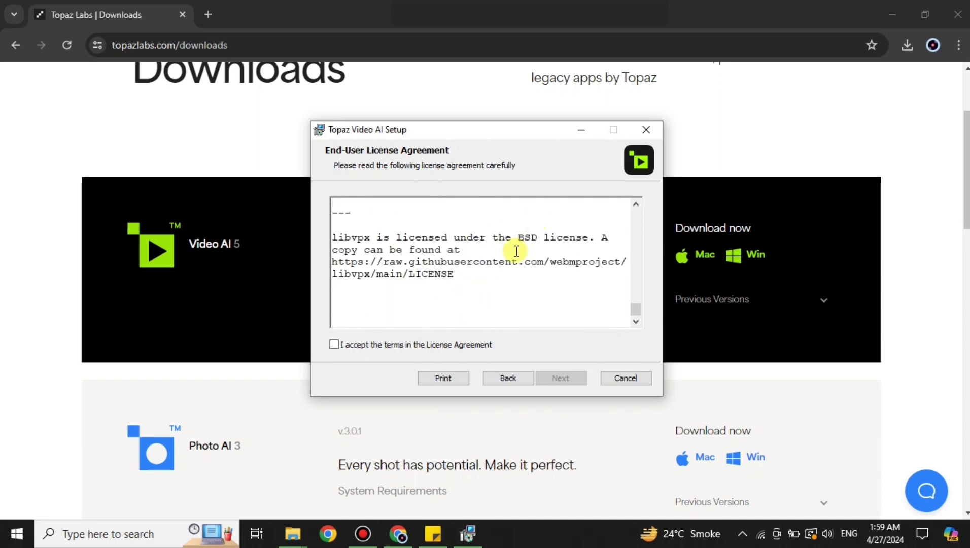
left_click(334, 345)
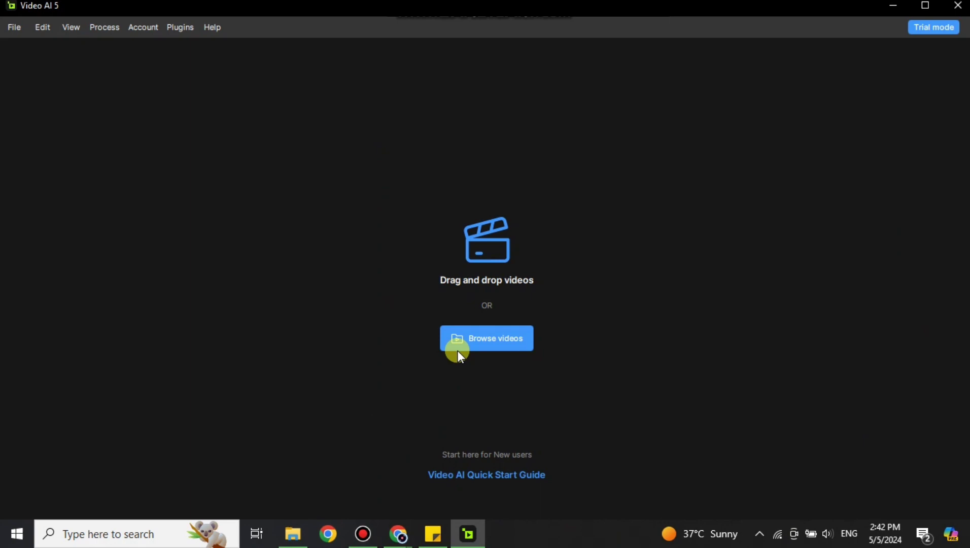
- Open video.mp4, the 608×1080 30 FPS cat clip, in the editor
left_click(481, 325)
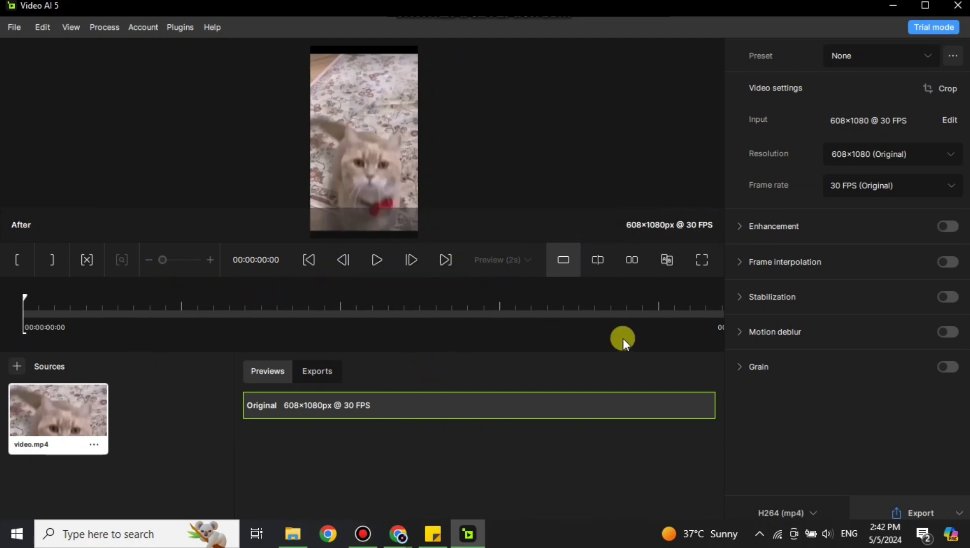
- Enable Enhancement with a preview, then Themis motion deblur and stabilization at strength 50
left_click(739, 228)
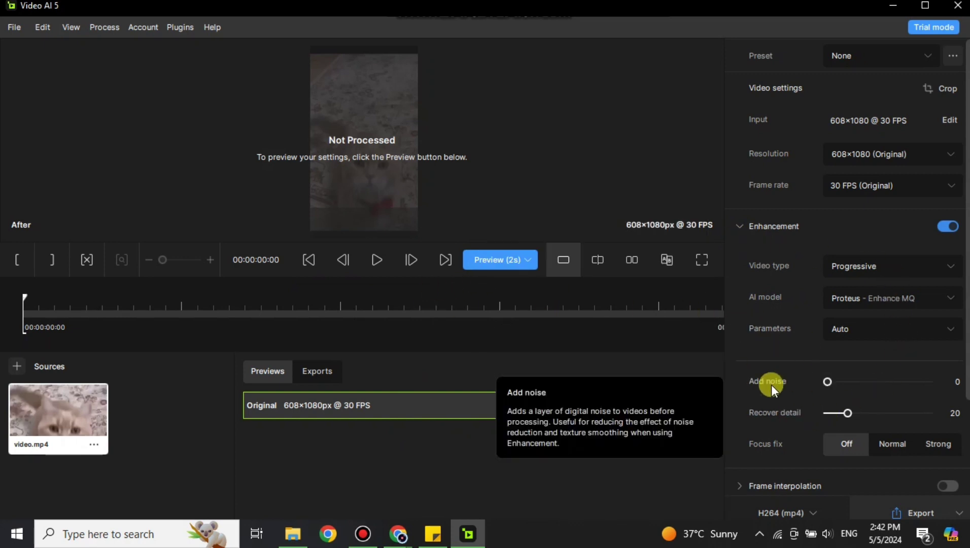
left_click(500, 261)
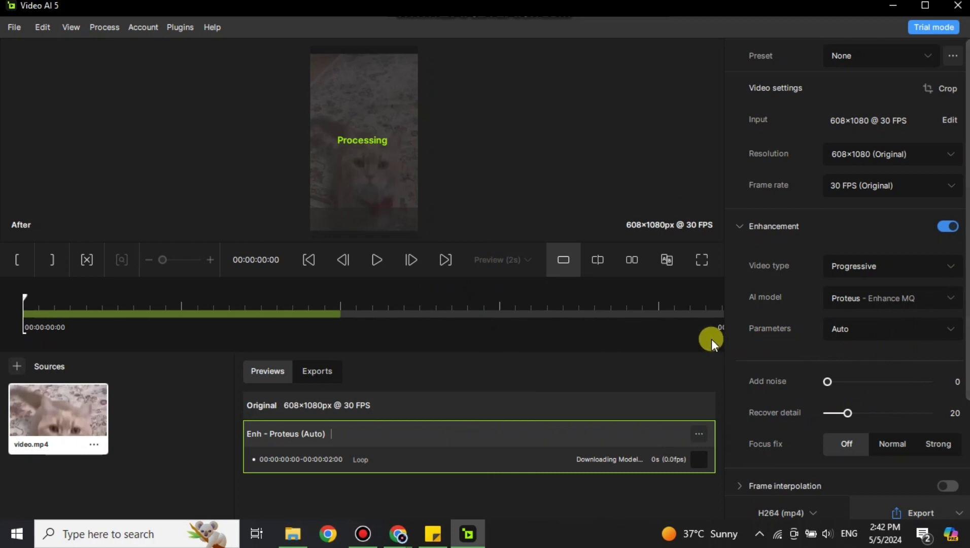
left_click(740, 225)
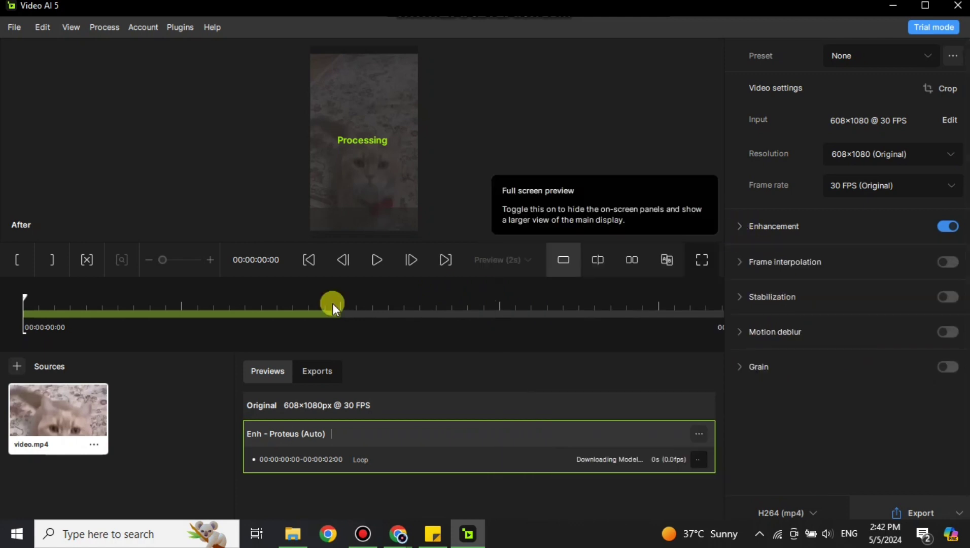
left_click(738, 331)
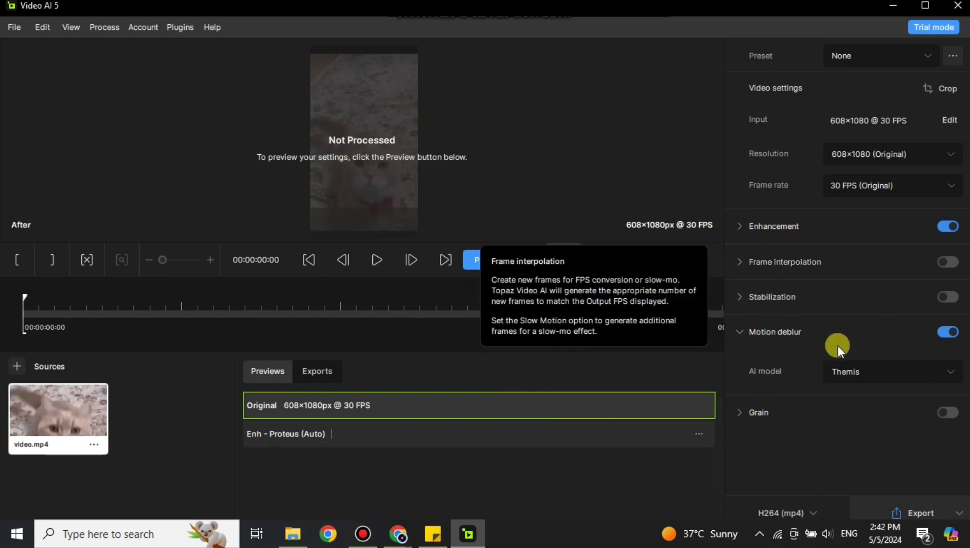
left_click(737, 299)
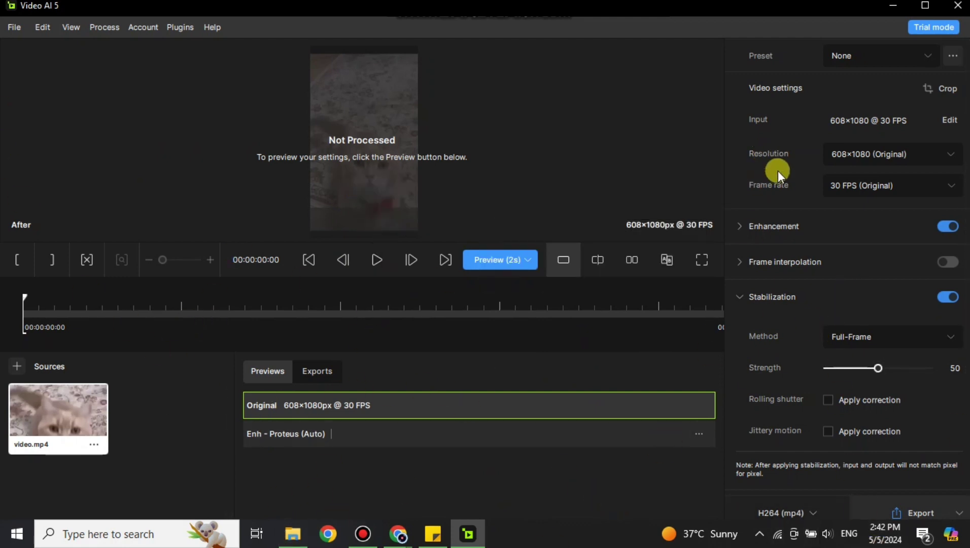
left_click(950, 155)
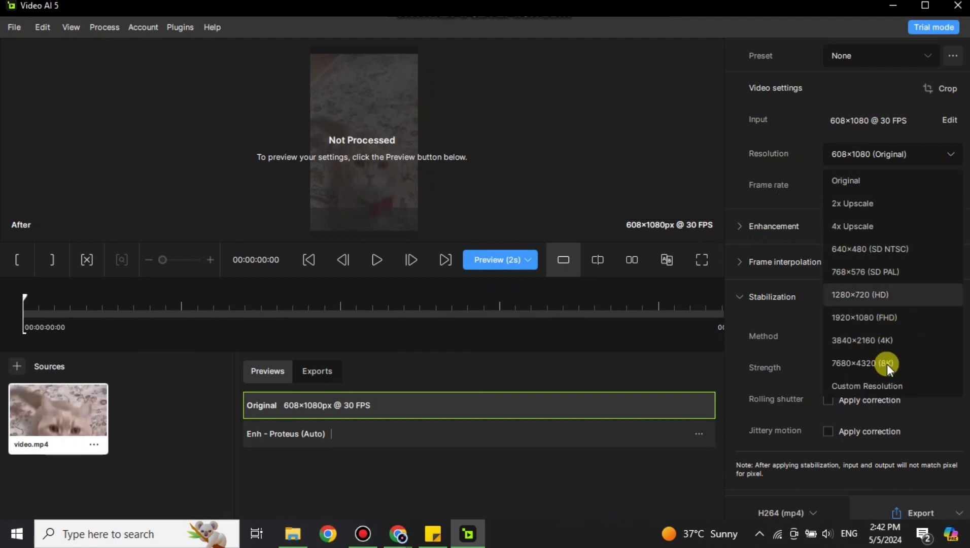
left_click(951, 154)
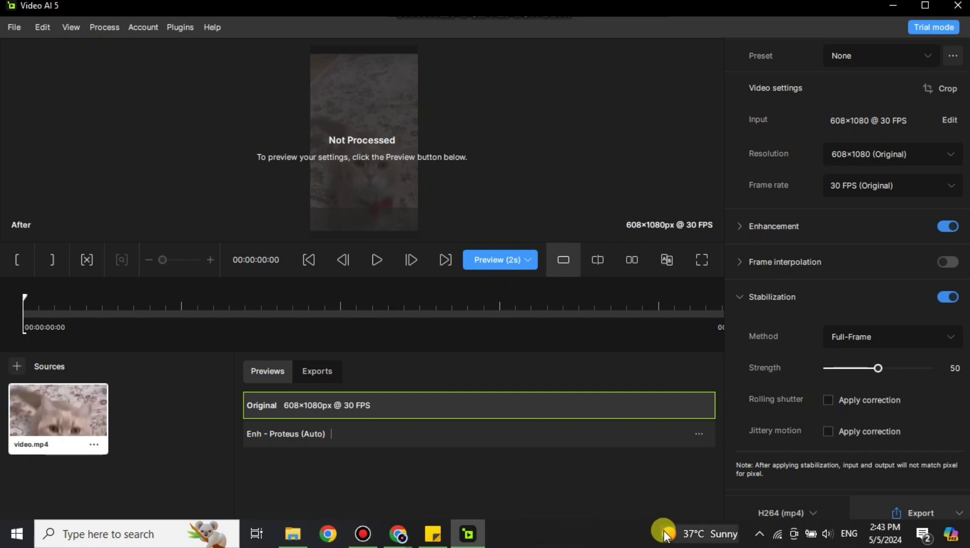
scroll(907, 487, "down", 3)
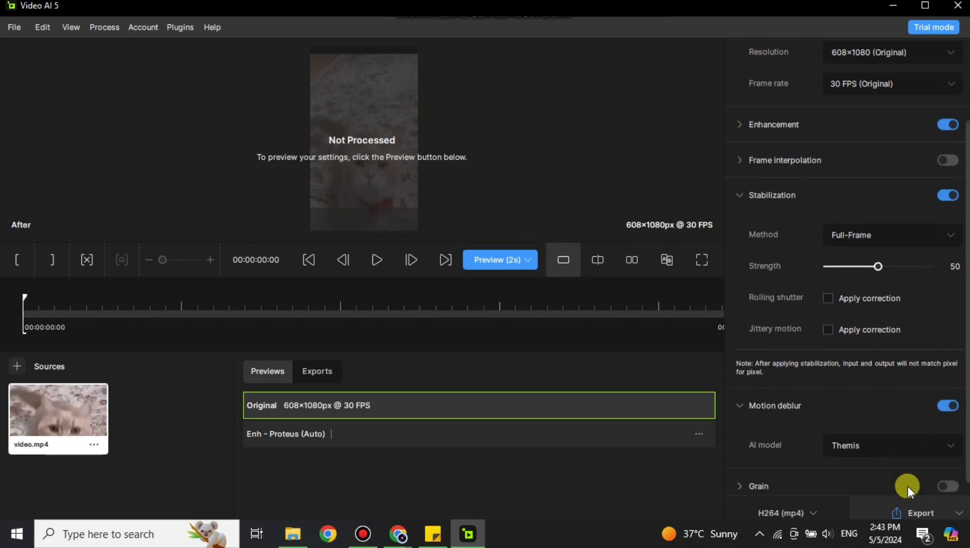
- Queue the enhanced clip for export using the Export As option
left_click(947, 509)
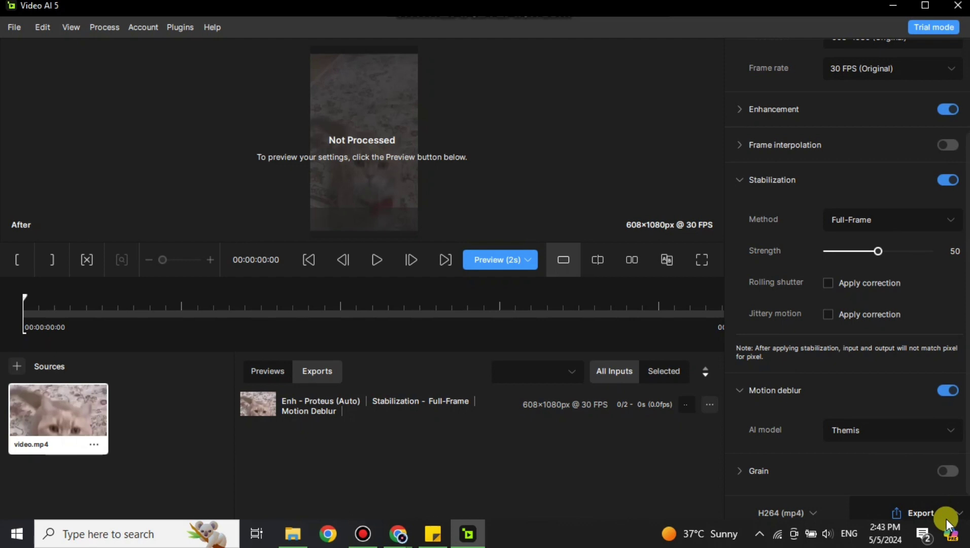
left_click(958, 513)
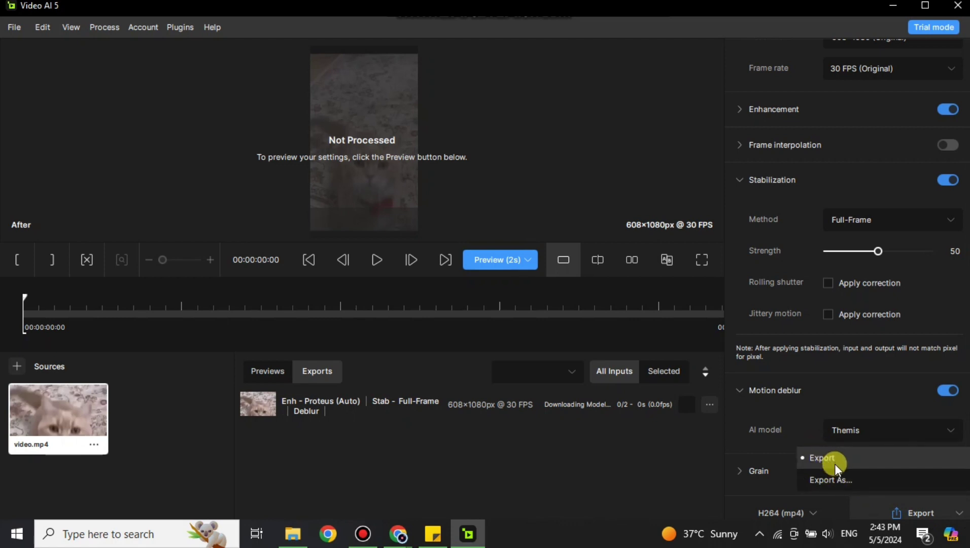
left_click(832, 478)
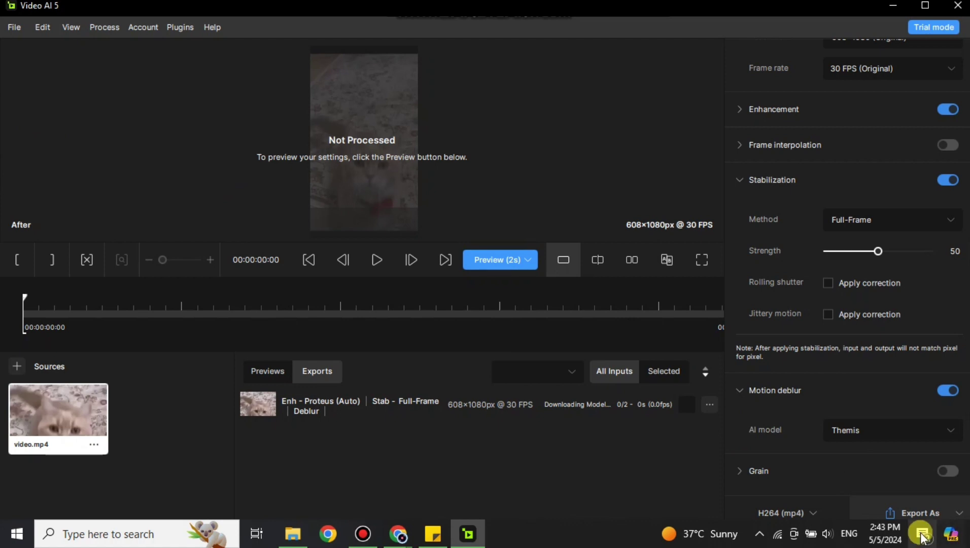
left_click(925, 510)
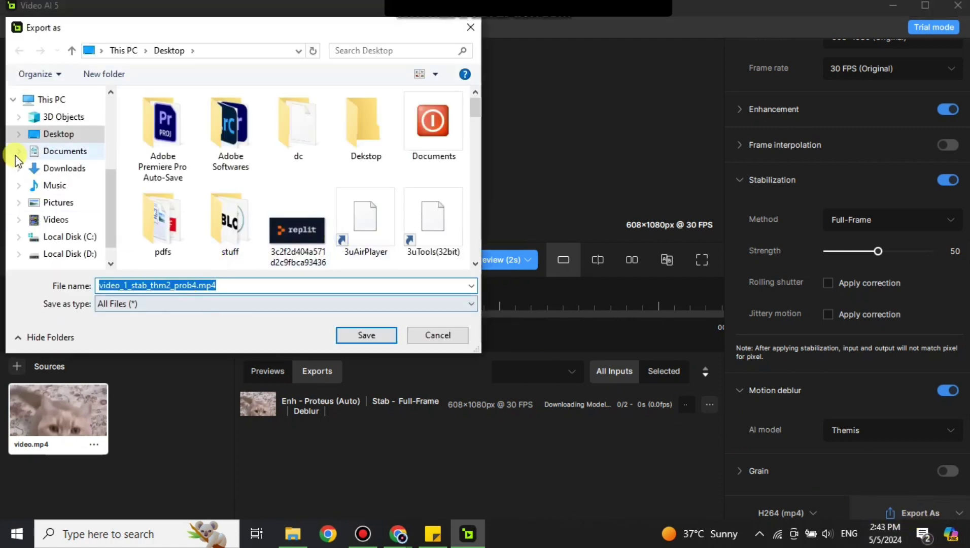
- Keep All Files as the save type for video_1_stab_thm2_prob4.mp4 on the Desktop
left_click(450, 307)
left_click(356, 316)
left_click(234, 285)
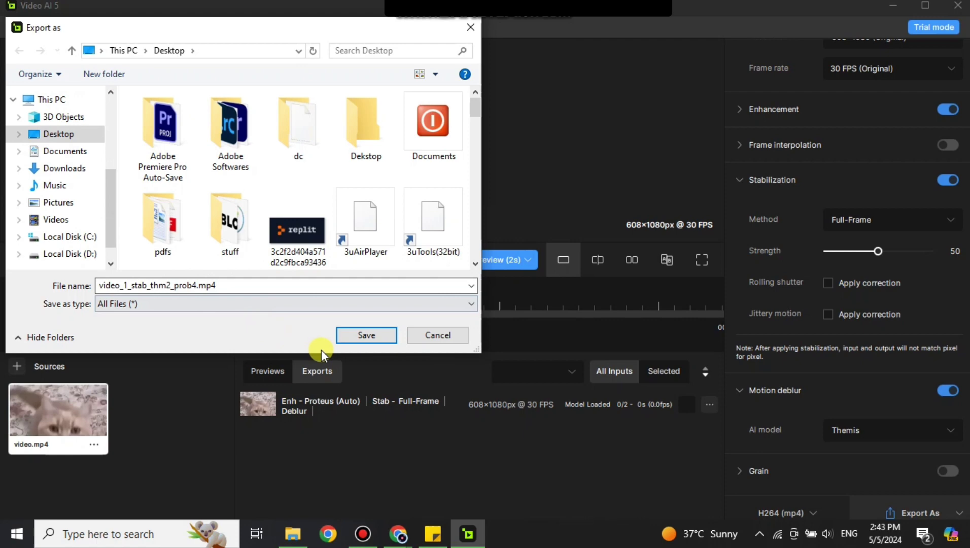
- Save video_1_stab_thm2_prob4.mp4 to the Desktop and return to Video AI 5 to watch rendering
left_click(370, 336)
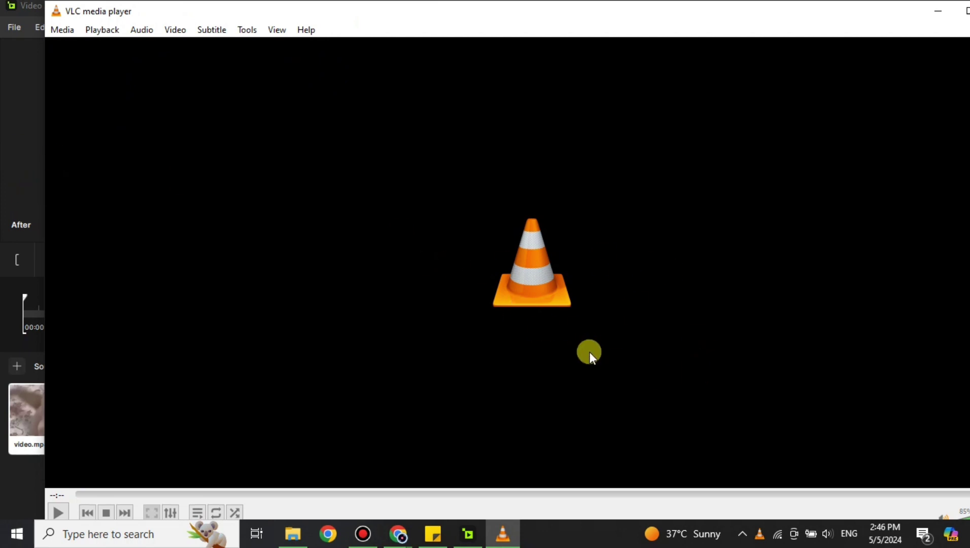
left_click(468, 534)
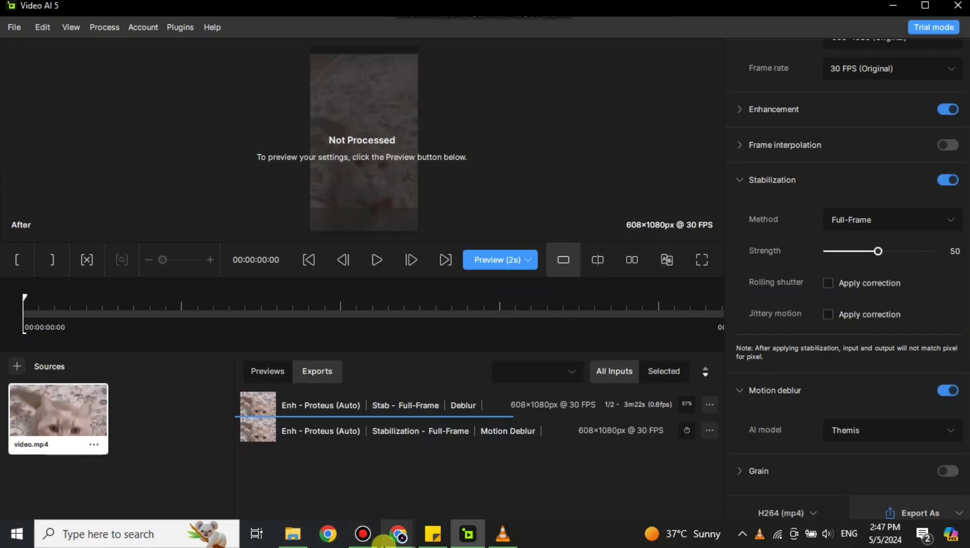